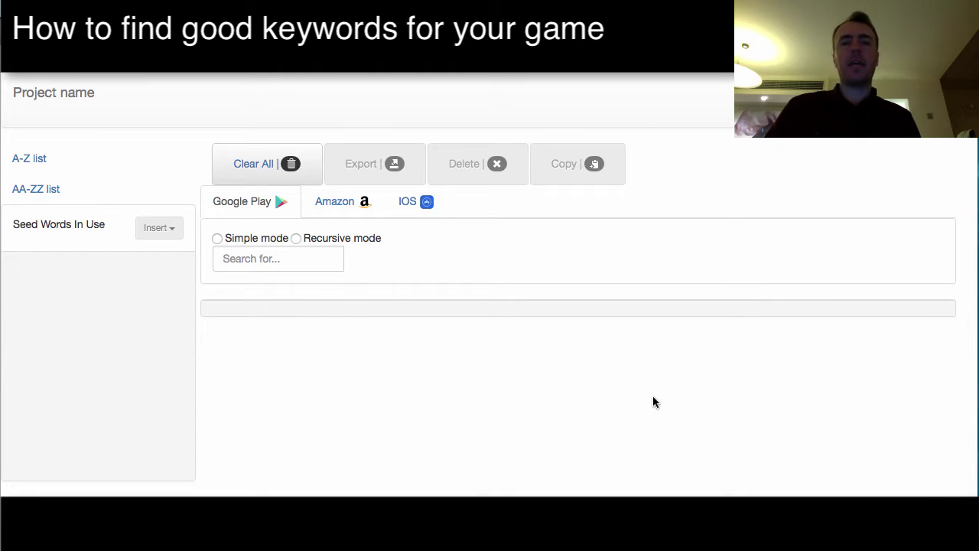
Show the macOS Dashboard with its calculator, weather, calendar, clock and stocks widgets
key("F12")
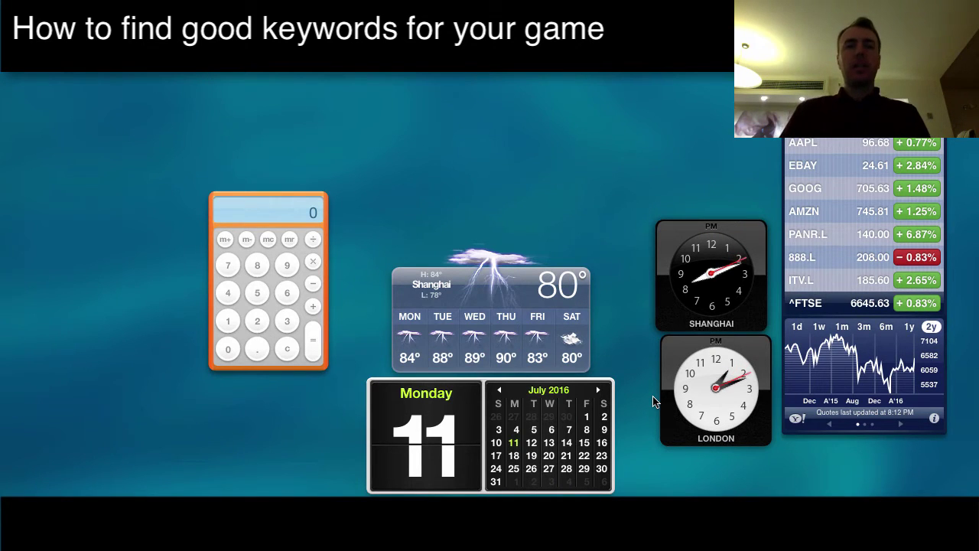
Leave the Dashboard and return to the browser's Google Play results for 'kill chucky'
key("ctrl+Right")
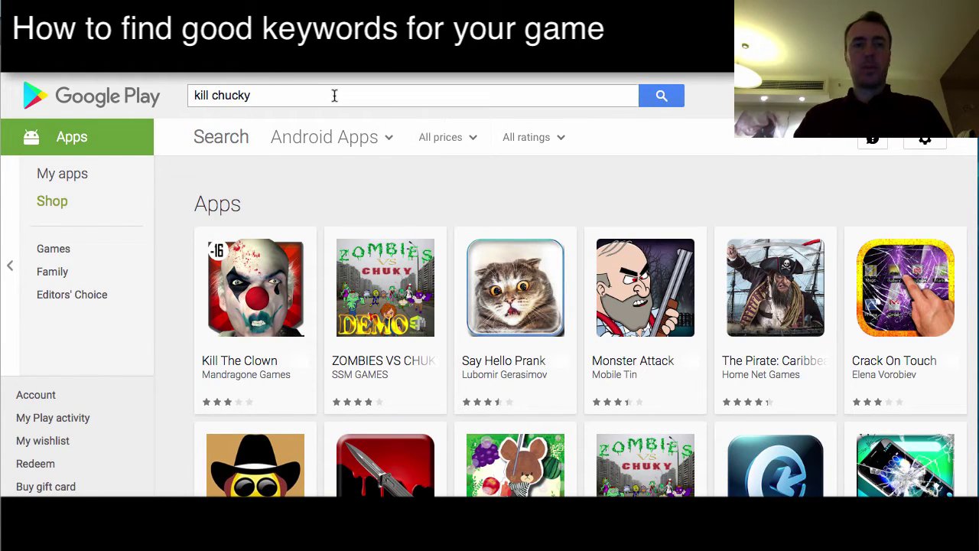
Replace the 'kill chucky' search query with 'a' to see autocomplete suggestions
left_click(253, 95)
left_click_drag(253, 94, 190, 95)
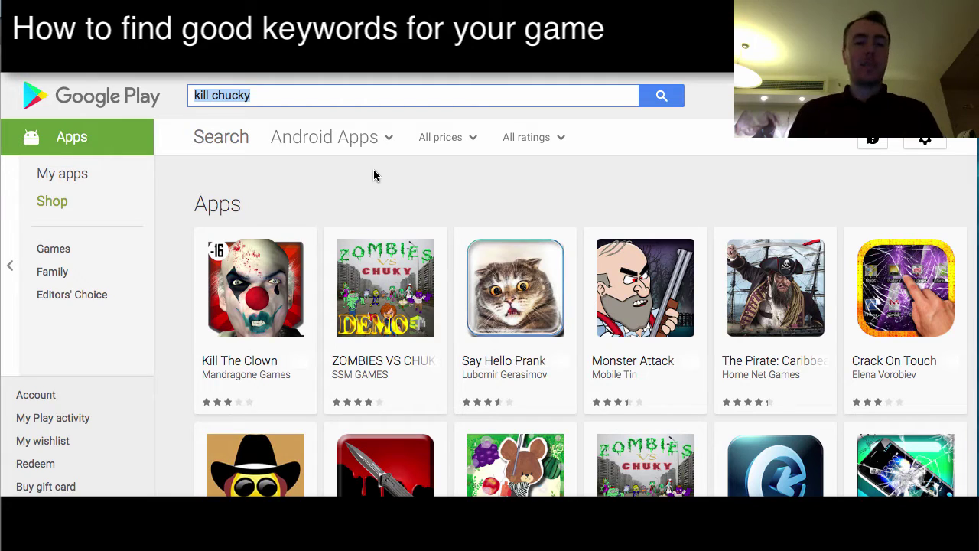
type("a")
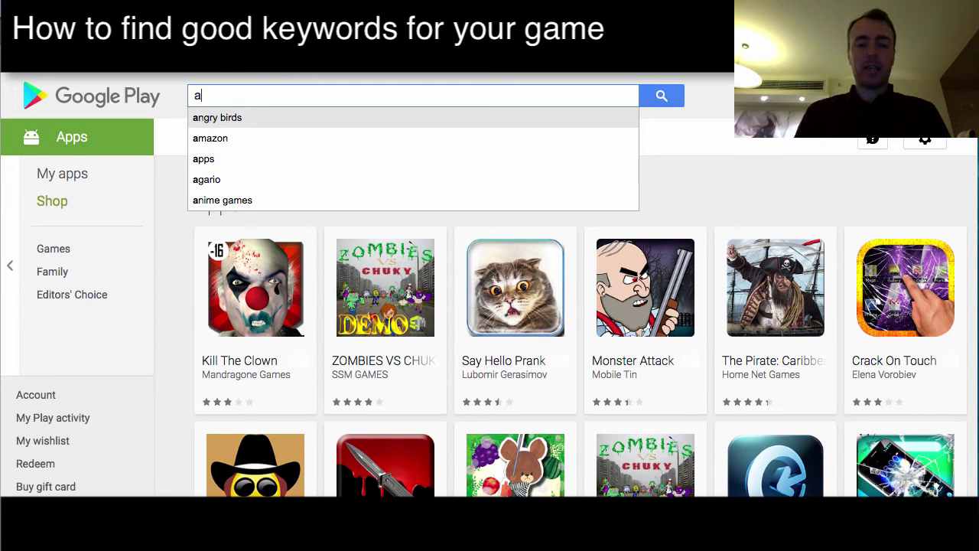
type("b")
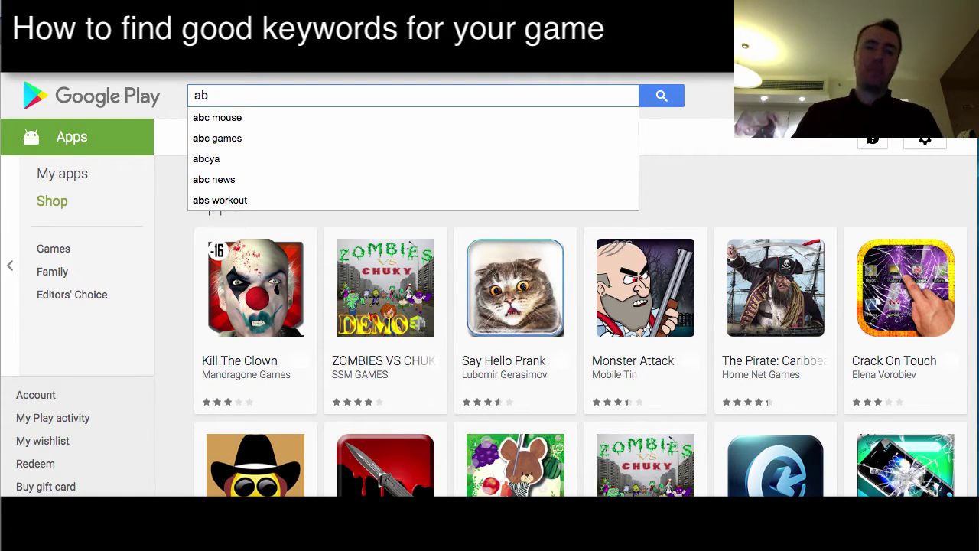
key("BackSpace")
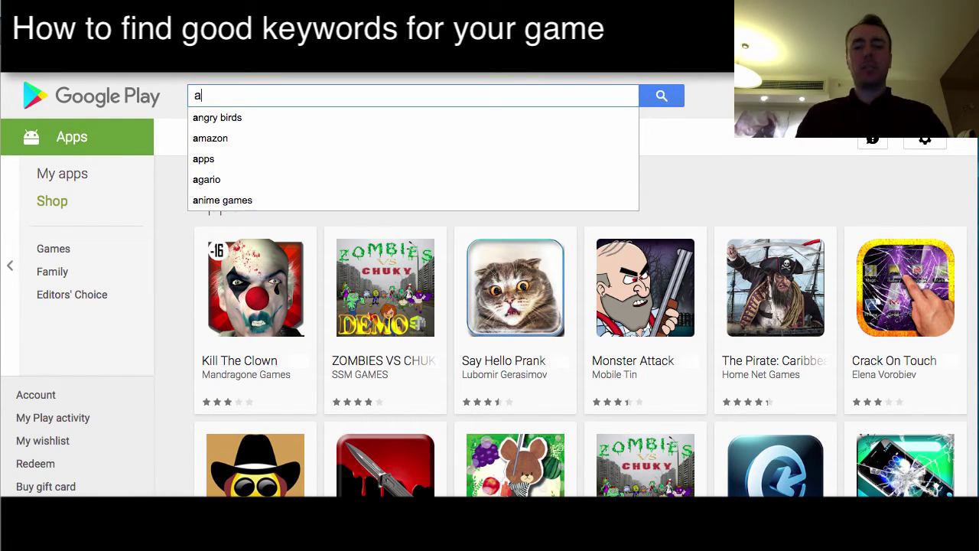
Cycle the search prefix through b, c, d and e, checking each suggestion list
key("BackSpace")
type("b")
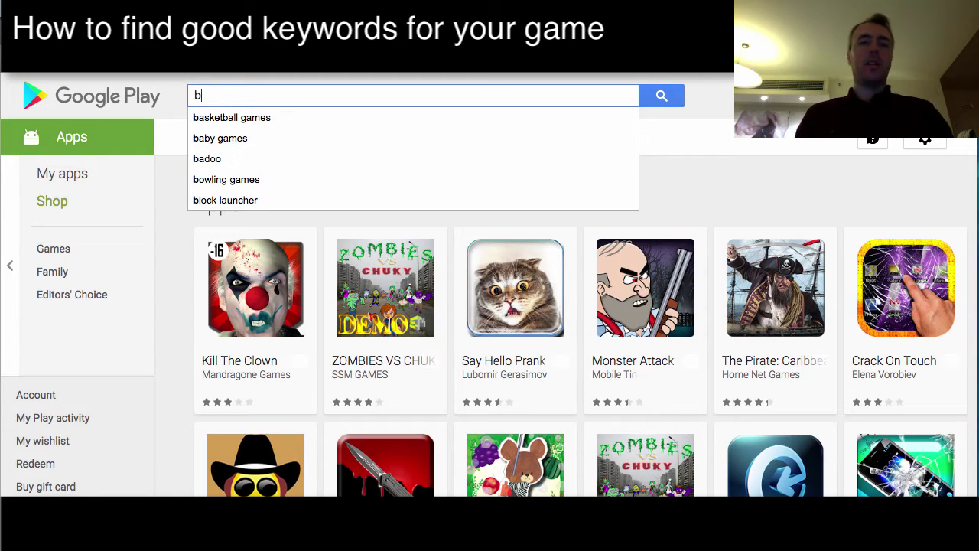
key("BackSpace")
type("c")
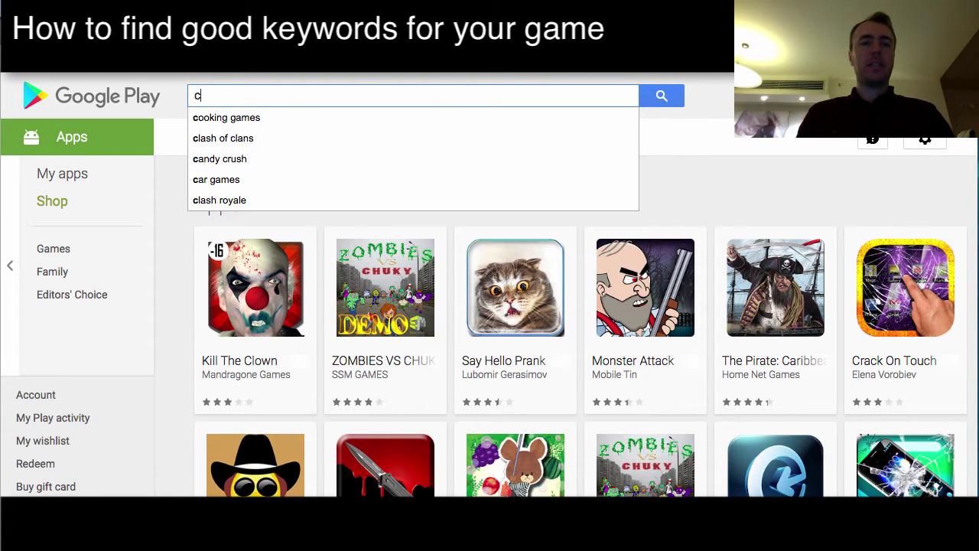
key("BackSpace")
type("d")
key("BackSpace")
type("e")
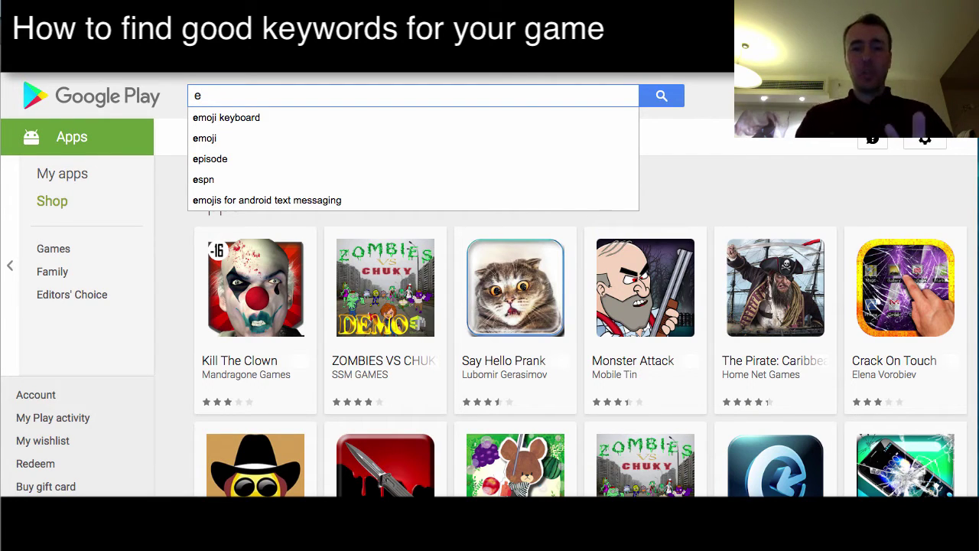
Try the prefixes 'ba' and 'be', ending on suggestions like best games and beat the boss
key("BackSpace")
type("ba")
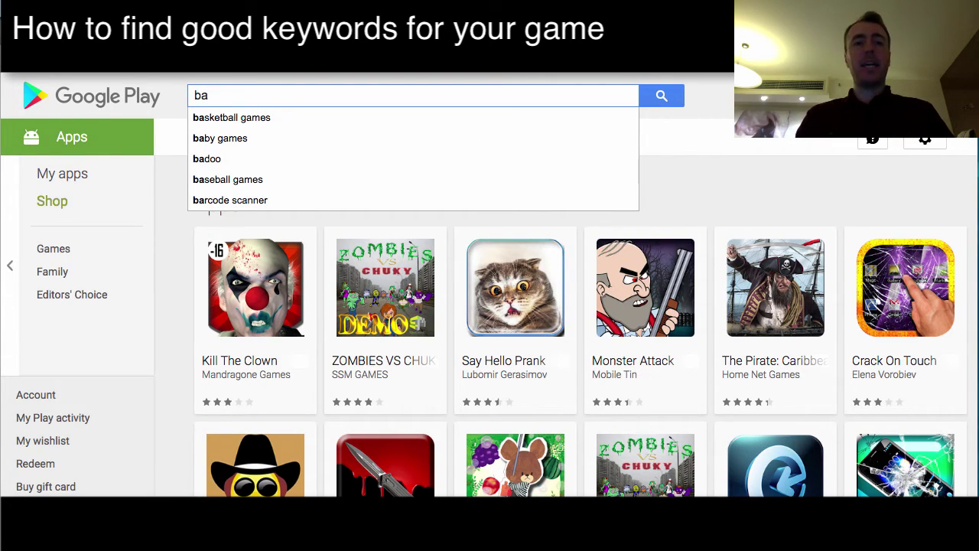
key("BackSpace")
type("be")
key("BackSpace")
key("BackSpace")
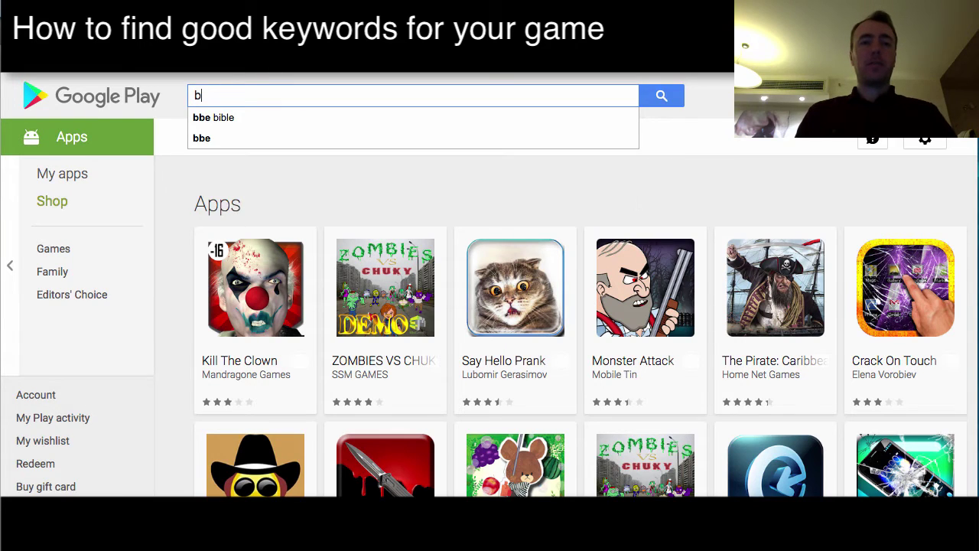
type("e")
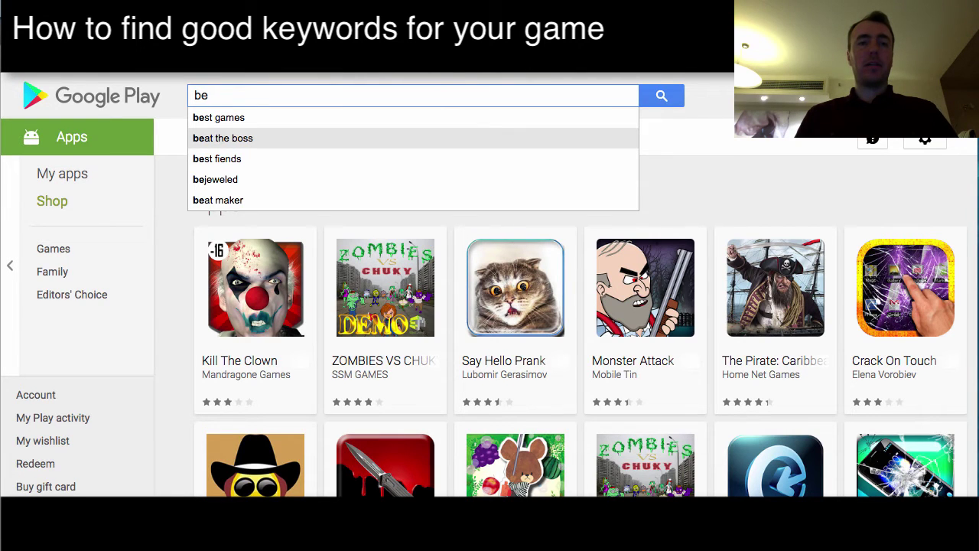
Search for the 'beat the boss' suggestion and scroll through its app results
left_click(222, 138)
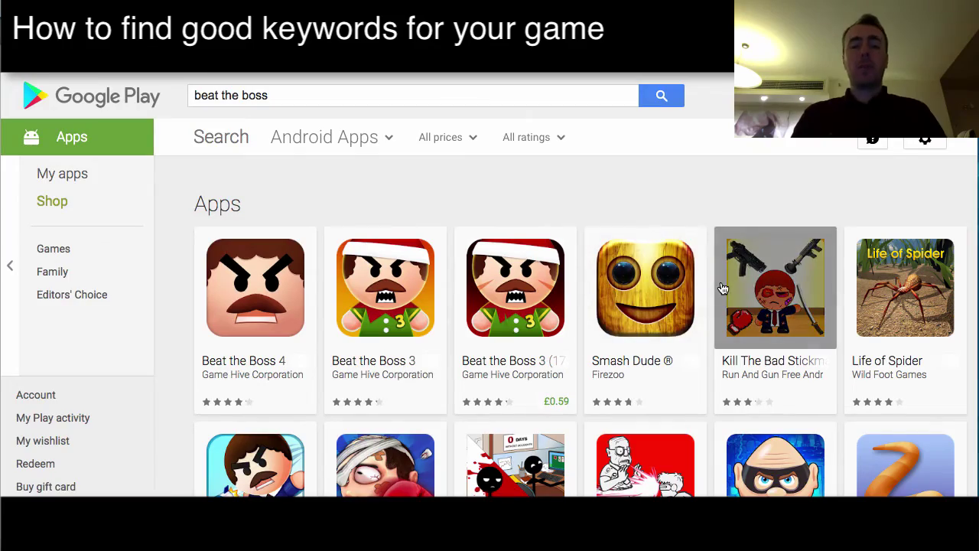
scroll(723, 289, "down", 15)
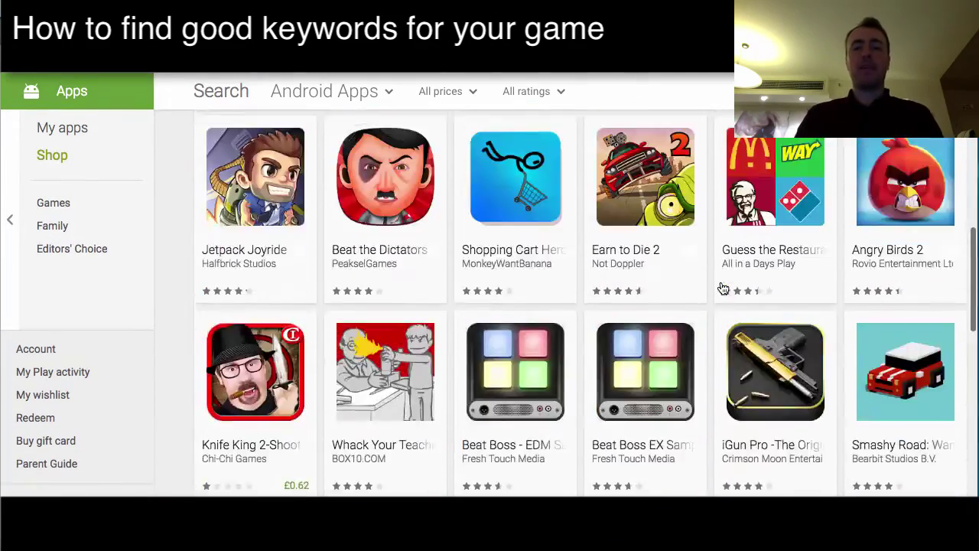
scroll(723, 288, "down", 15)
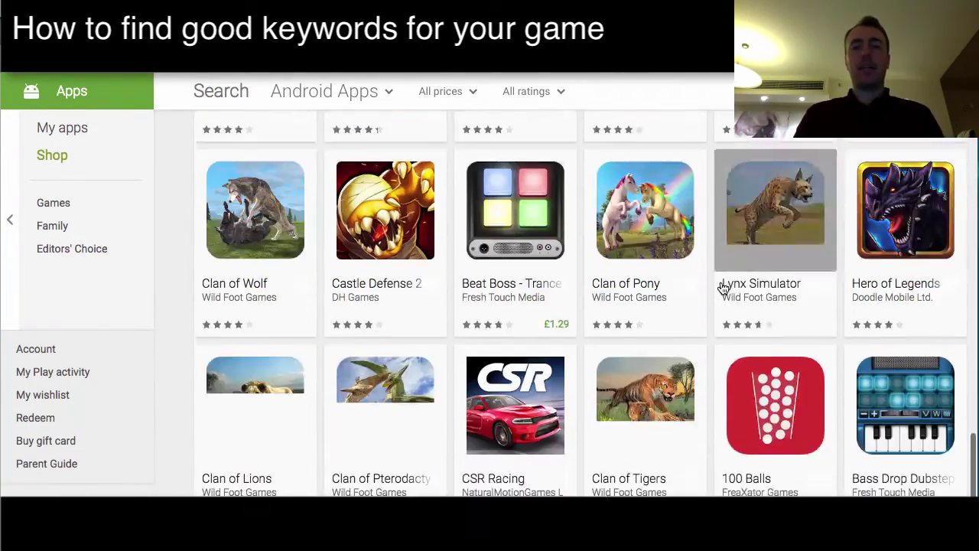
scroll(723, 289, "down", 10)
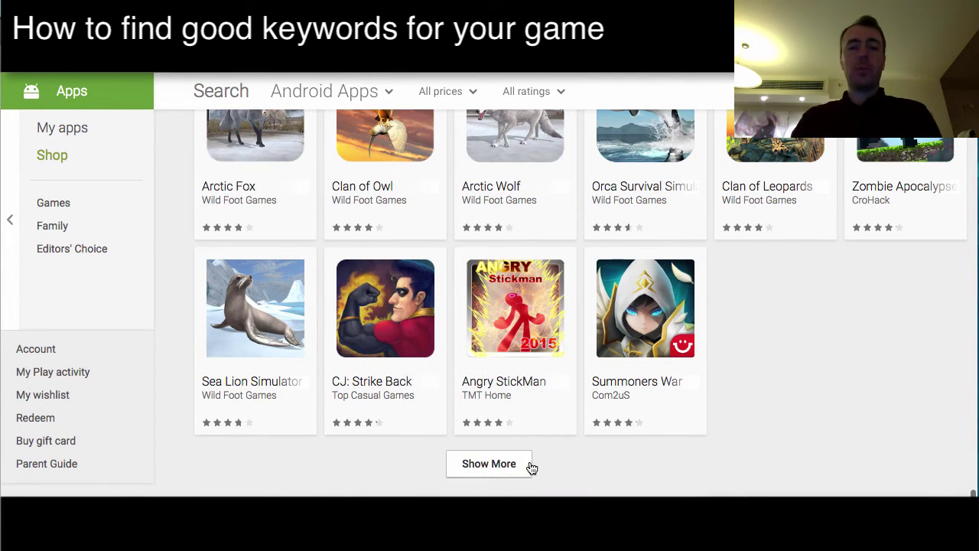
Load more 'beat the boss' results, browse them, then scroll back toward the top
left_click(483, 477)
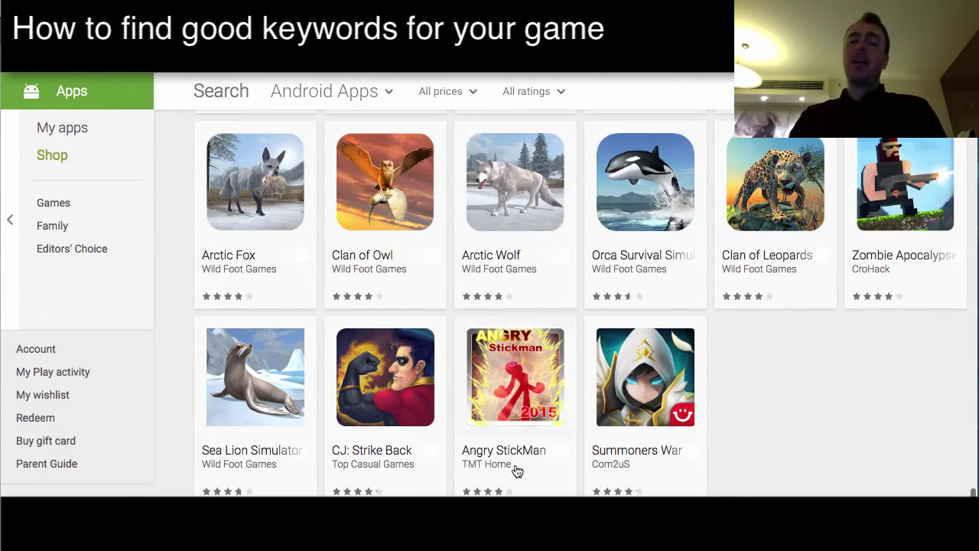
scroll(809, 422, "down", 2)
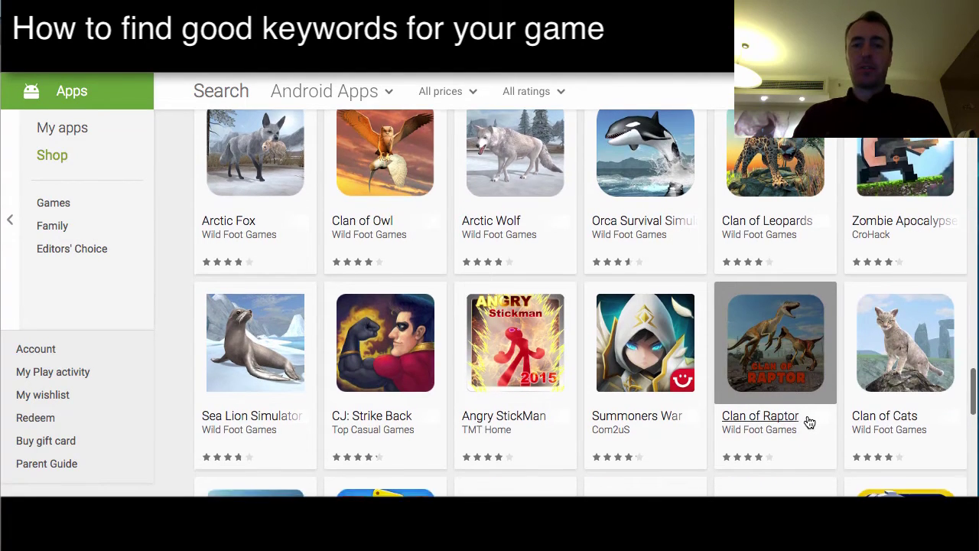
scroll(810, 423, "down", 15)
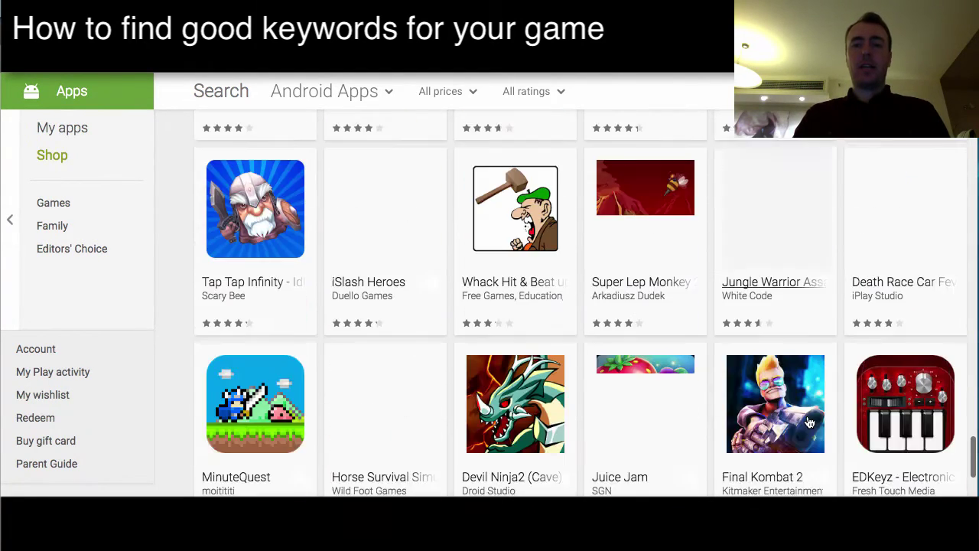
scroll(809, 422, "down", 10)
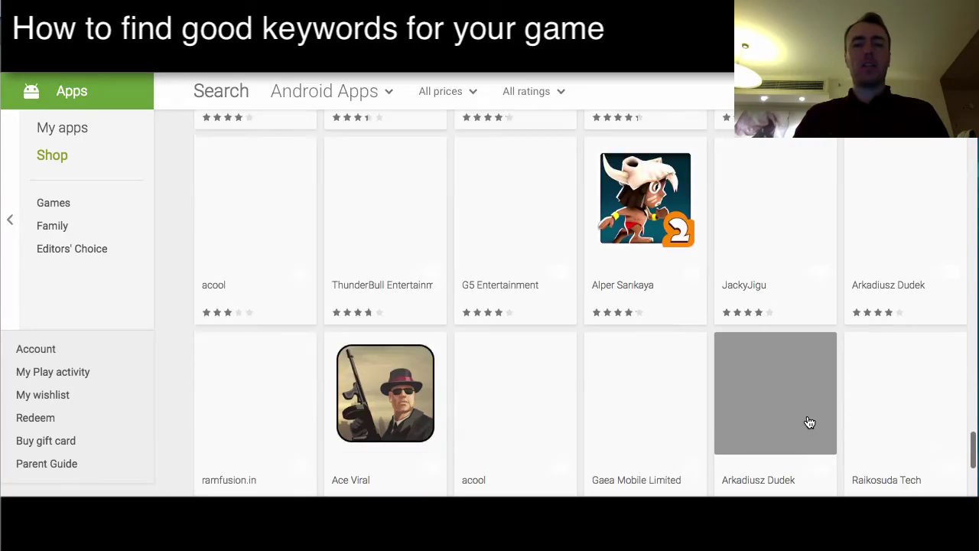
scroll(810, 422, "down", 3)
scroll(809, 422, "up", 15)
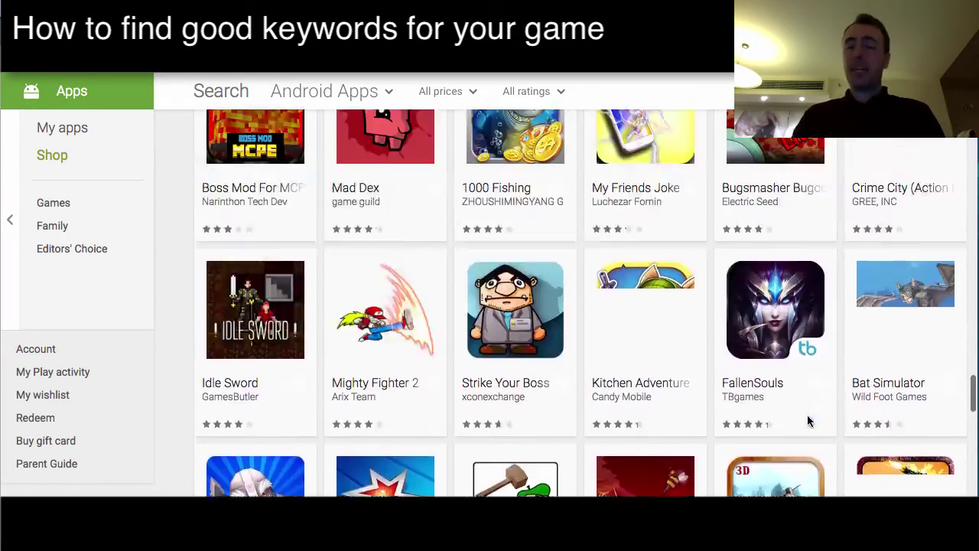
scroll(809, 421, "up", 20)
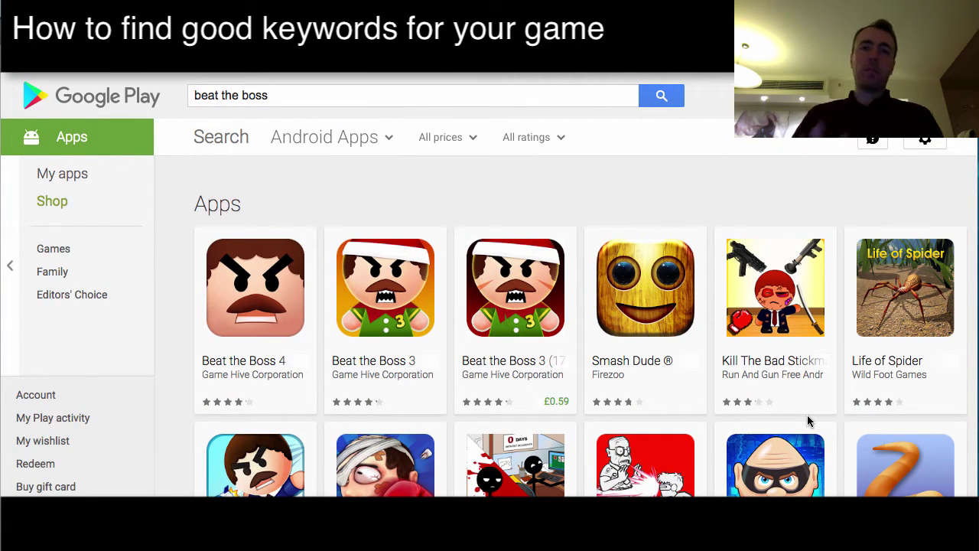
Replace the query with 's' and search for the 'shooting games' suggestion
left_click_drag(268, 96, 186, 97)
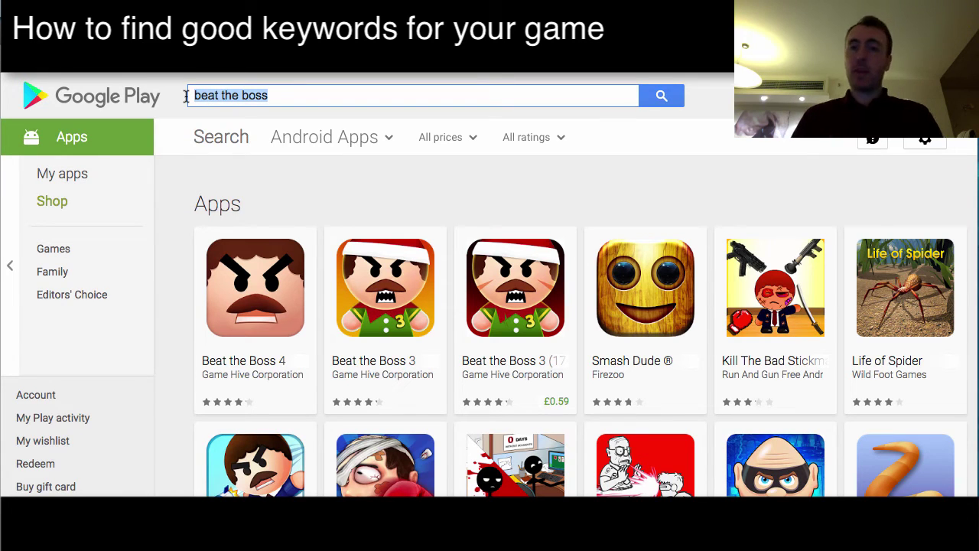
type("s")
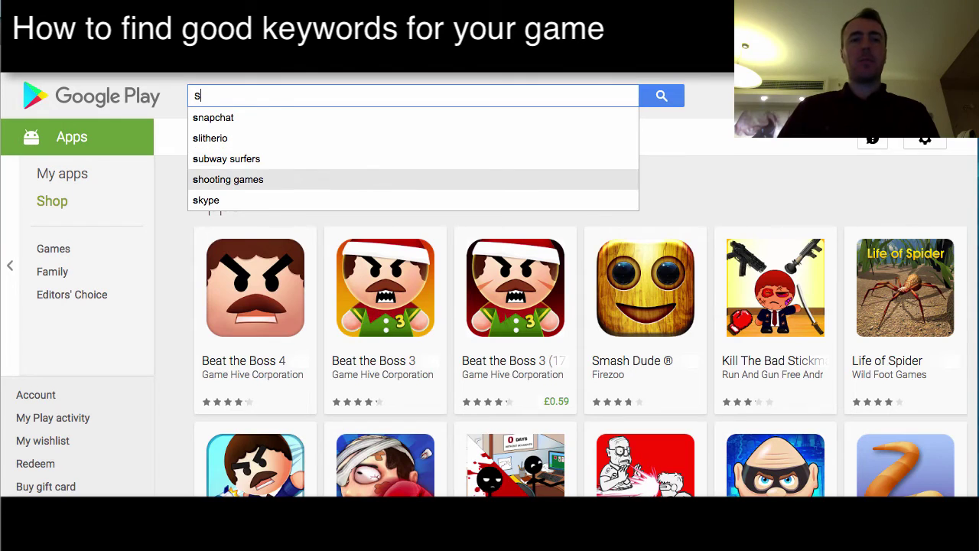
left_click(228, 179)
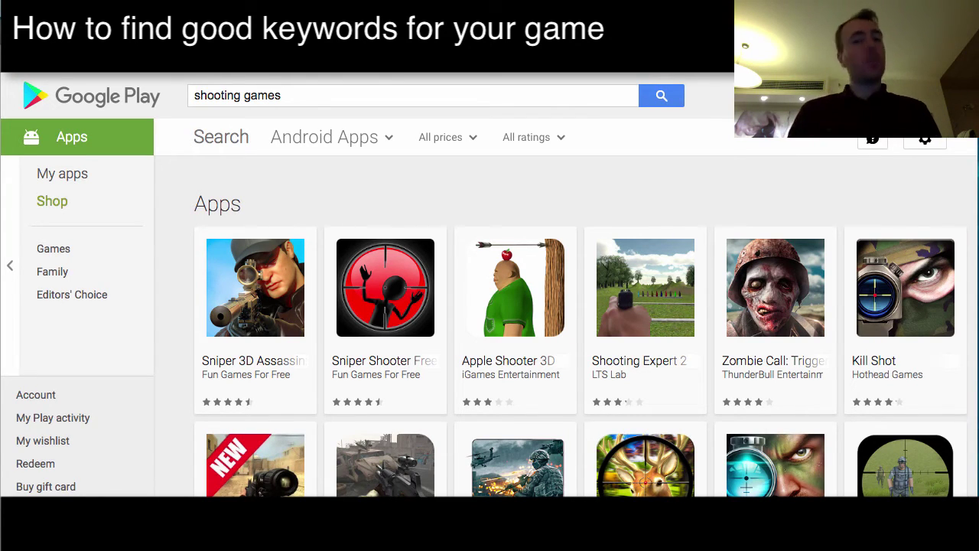
Compare suggestions for prefixes ca, c, ce, ci, co and cu, ending on 'cu'
left_click_drag(295, 92, 196, 94)
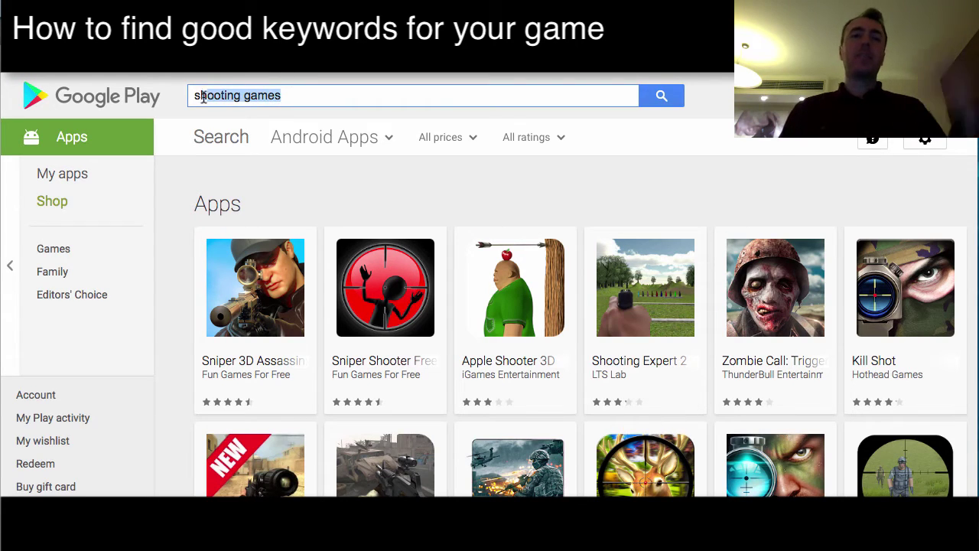
type("ca")
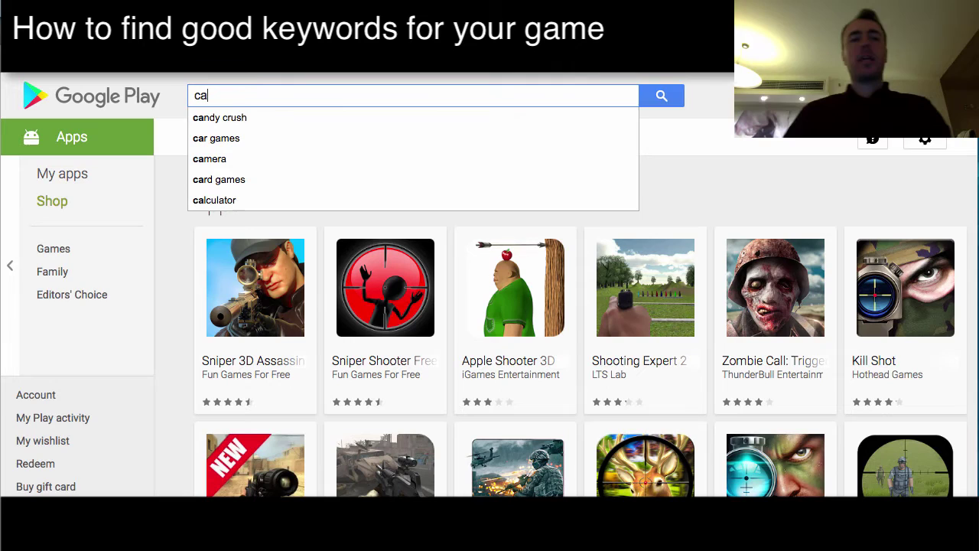
key("BackSpace")
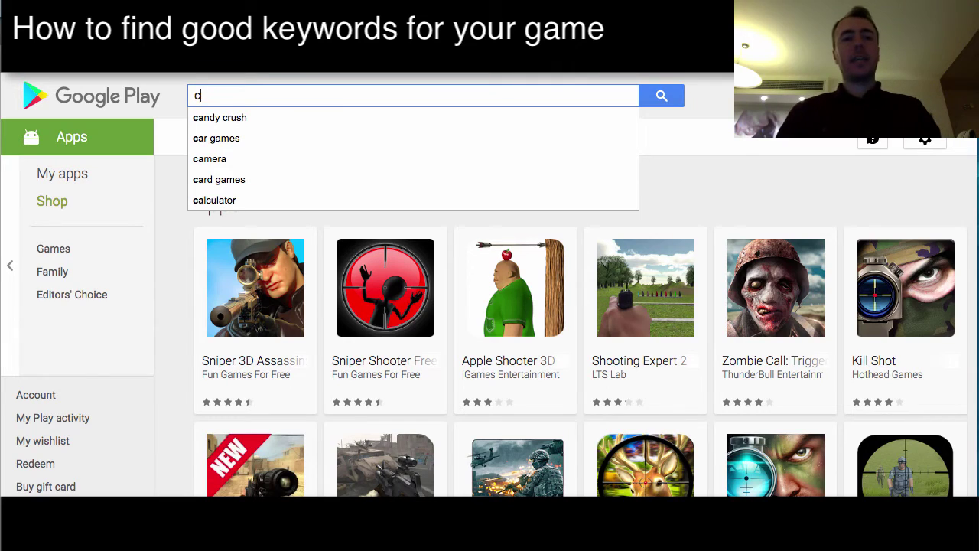
type("c")
key("BackSpace")
type("e")
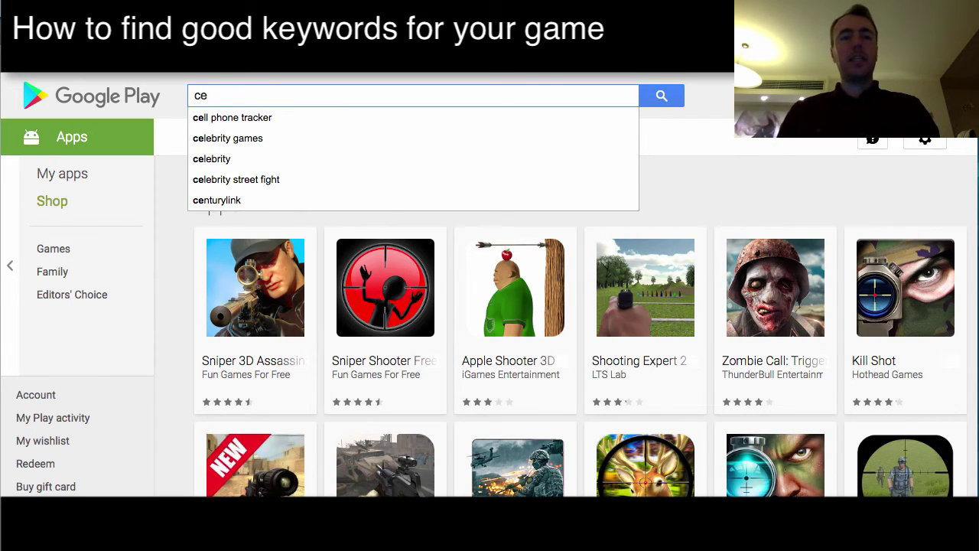
key("BackSpace")
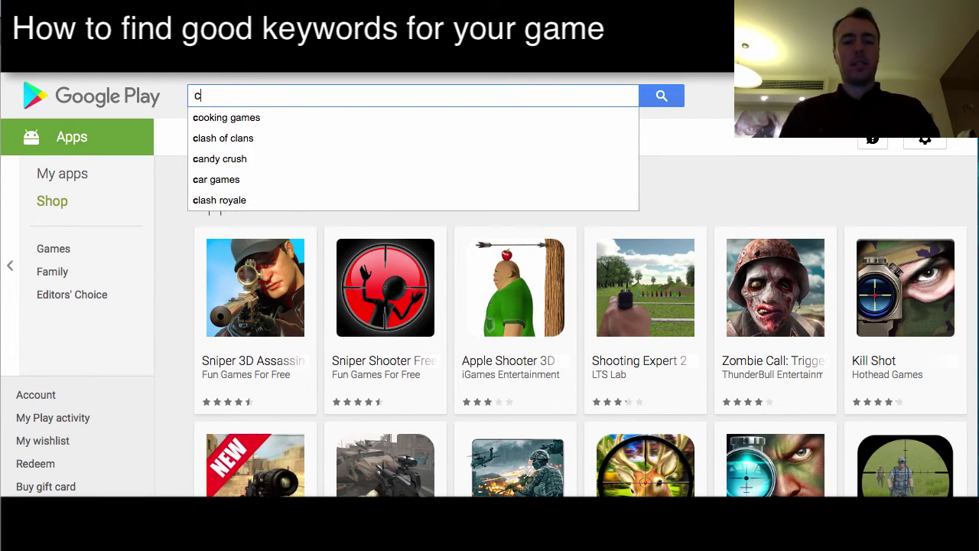
type("ci")
key("BackSpace")
key("BackSpace")
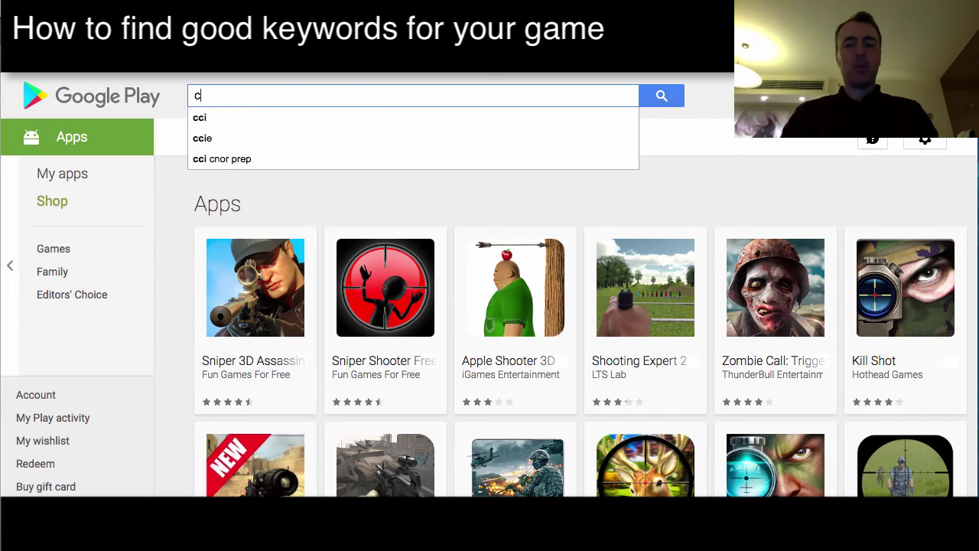
type("i")
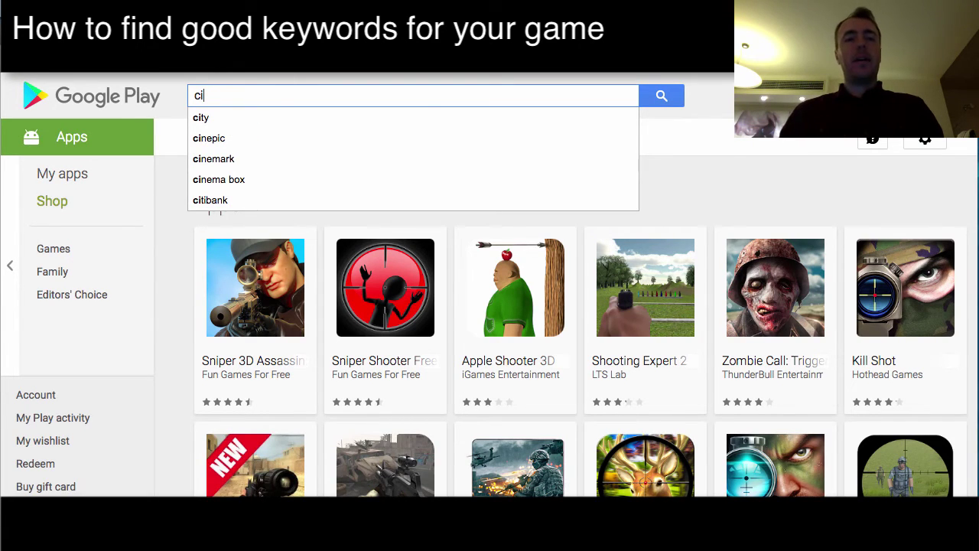
type("o")
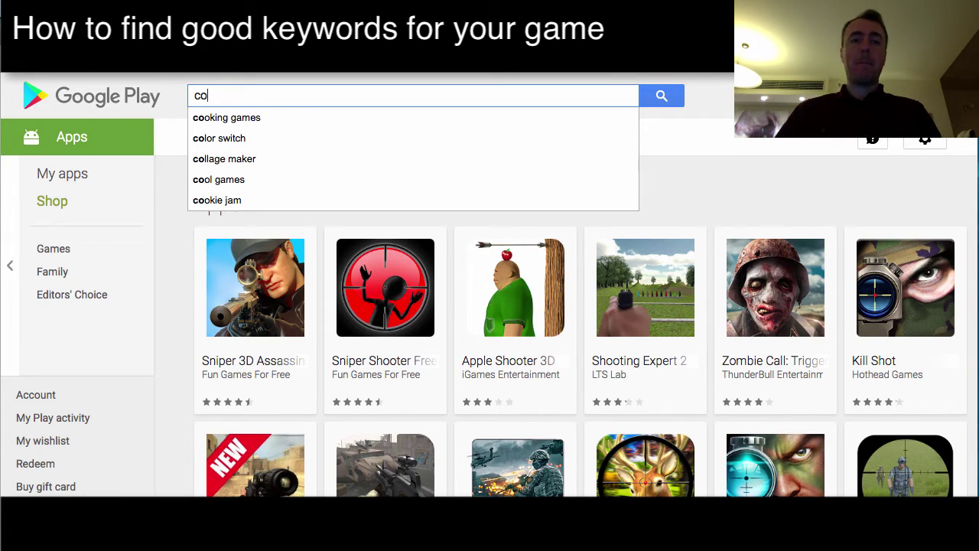
key("BackSpace")
type("u")
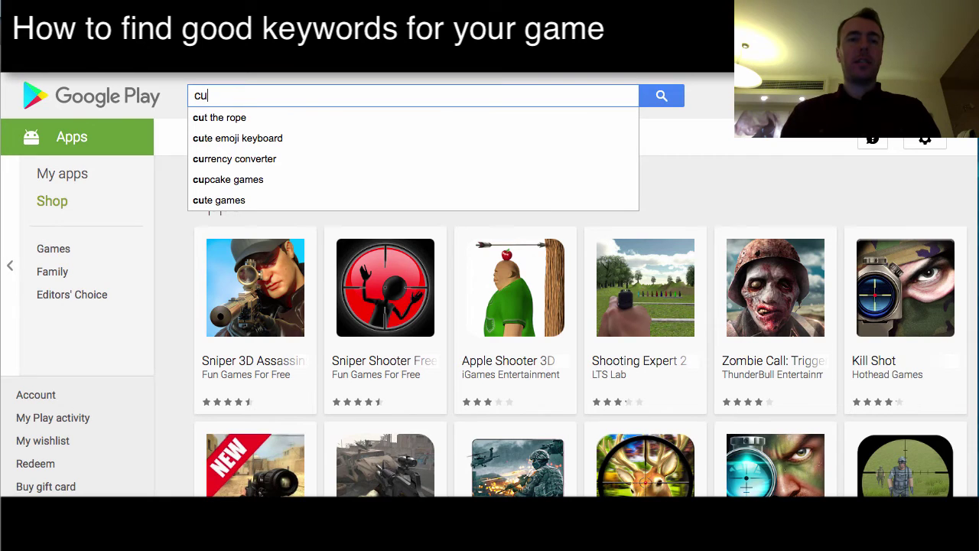
Search 'cupcake games', browse results and load more, including Cupcake Mania, Cupcake Maker and Cupcake Baker
left_click(238, 185)
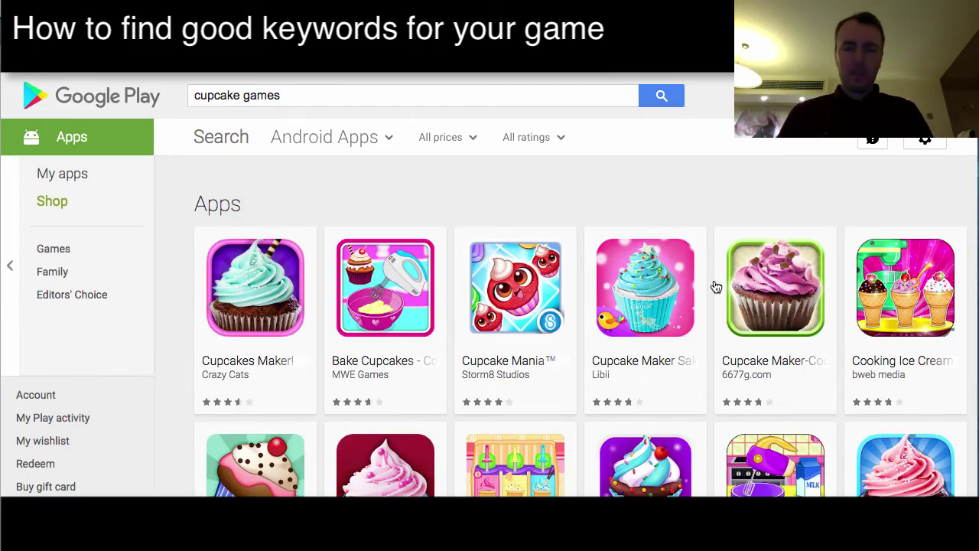
scroll(712, 284, "down", 4)
scroll(716, 285, "down", 12)
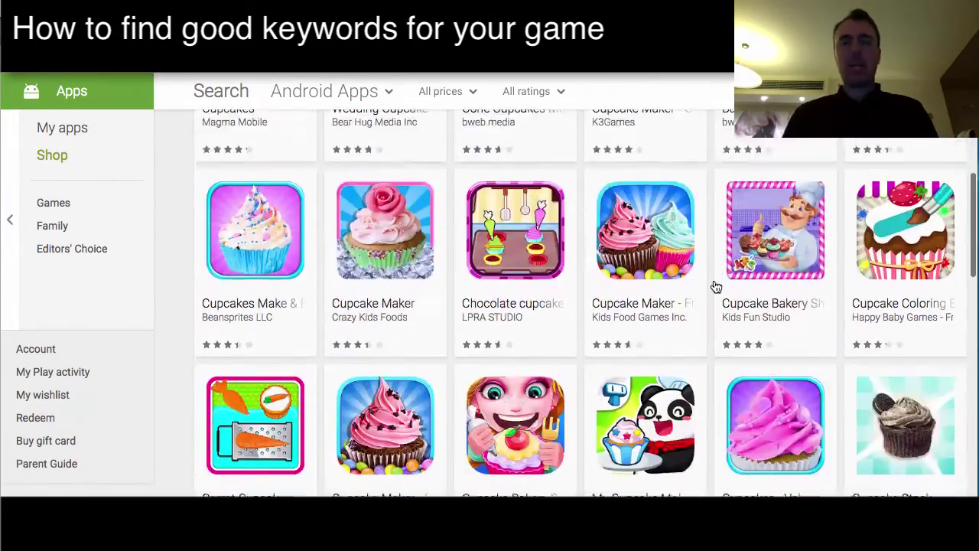
scroll(715, 286, "up", 15)
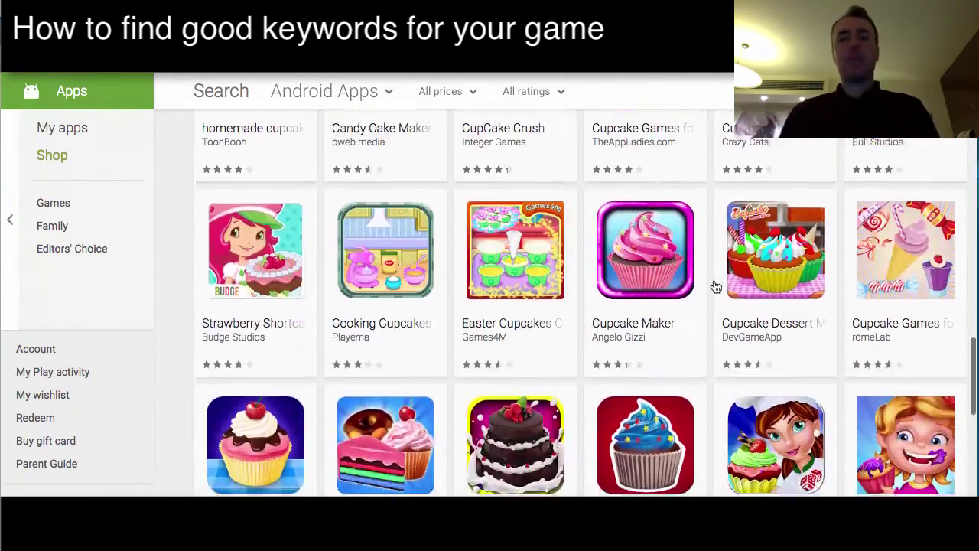
scroll(716, 286, "down", 20)
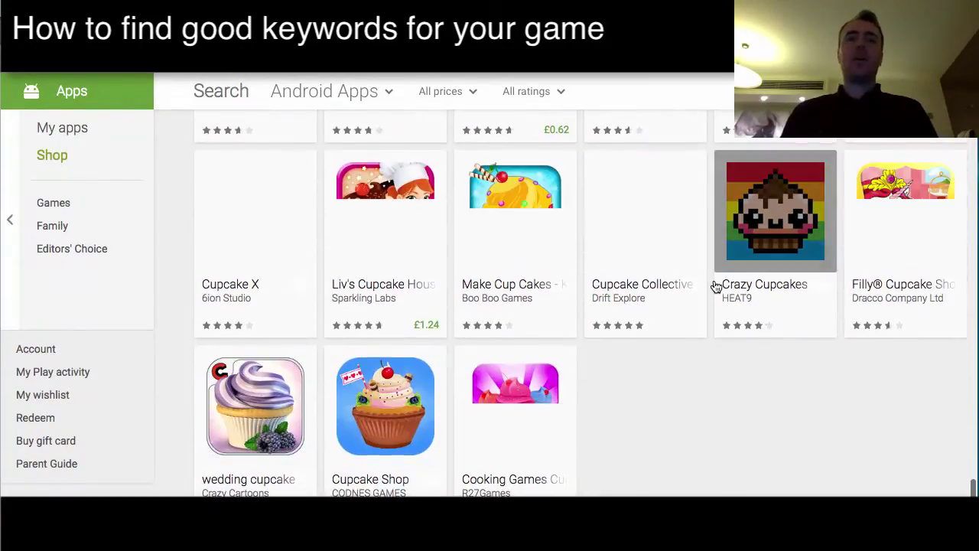
scroll(715, 286, "down", 2)
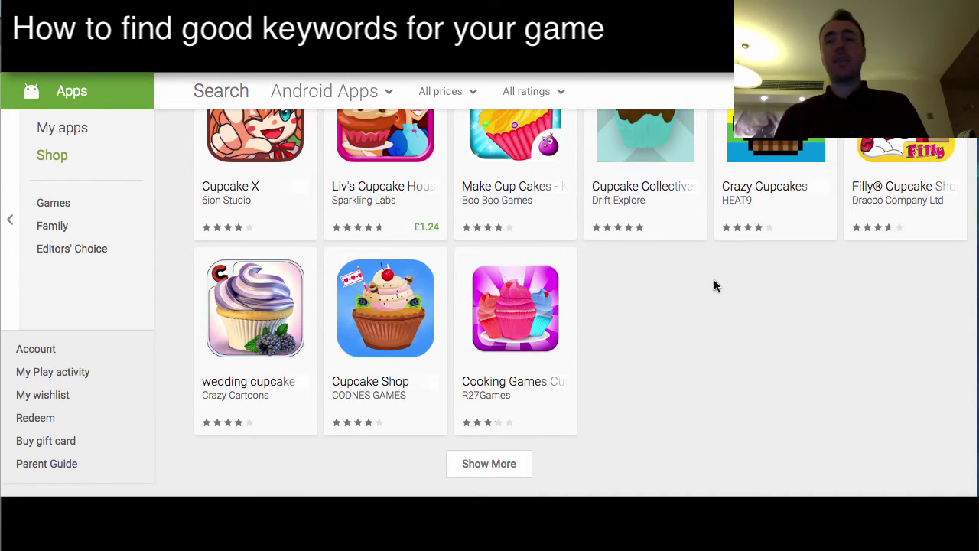
left_click(522, 461)
scroll(777, 374, "down", 3)
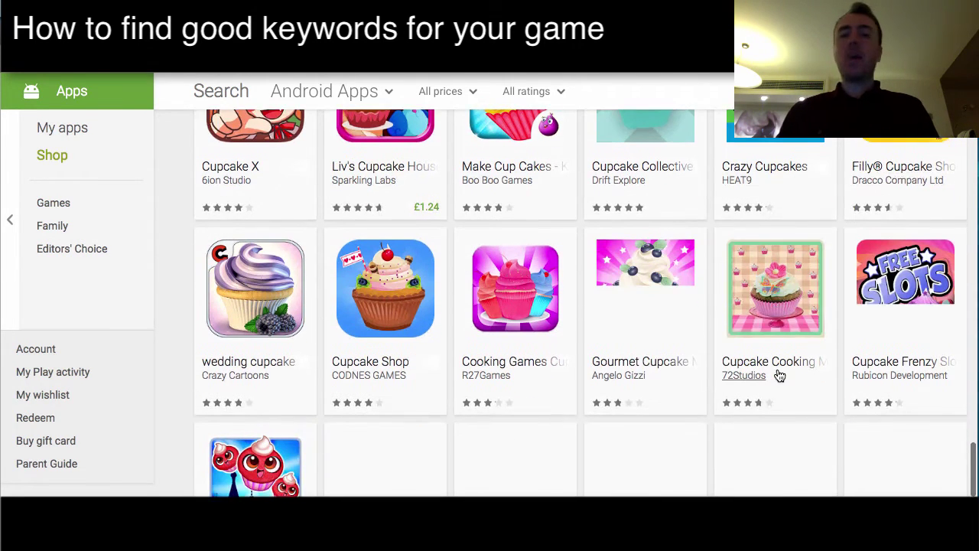
scroll(777, 374, "down", 3)
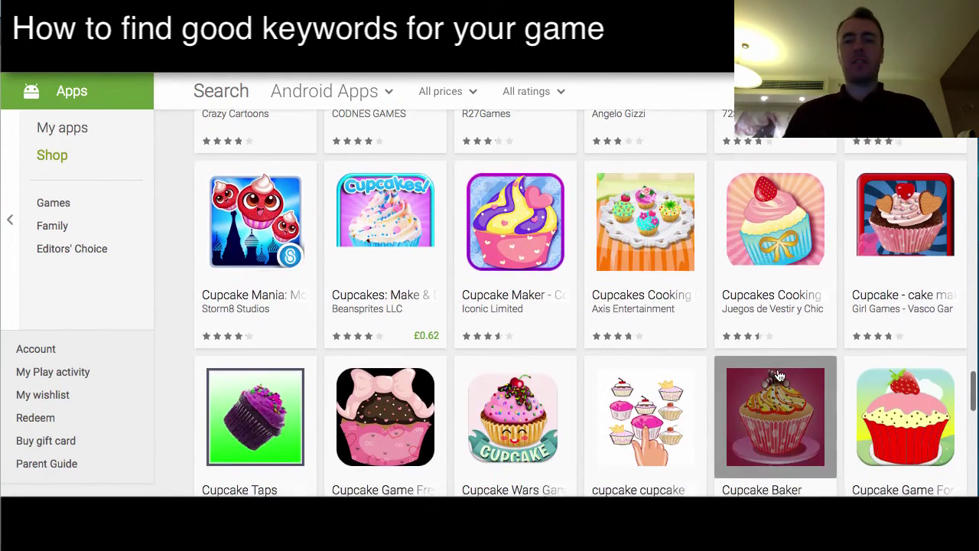